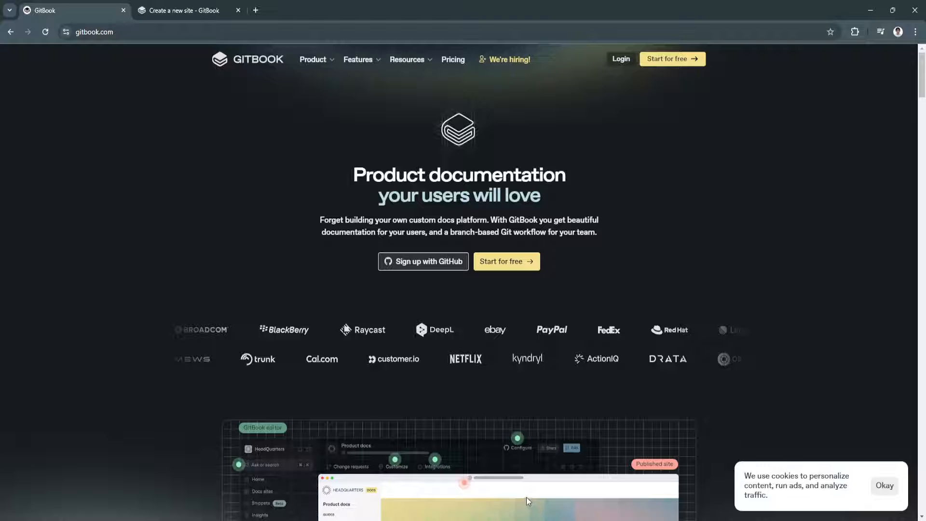
- Switch to the open site creation page, keep the suggested site name, and choose sample content as the starting content
left_click(141, 7)
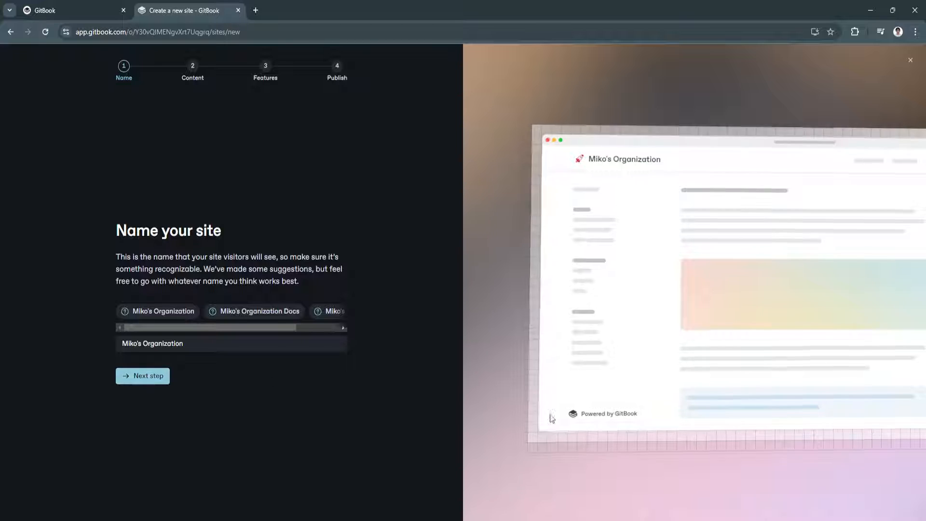
left_click(128, 382)
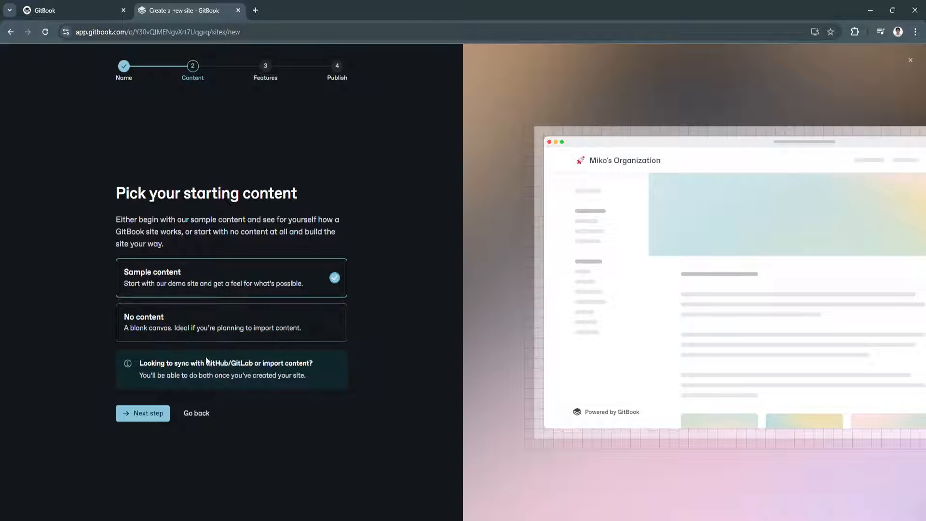
left_click(129, 414)
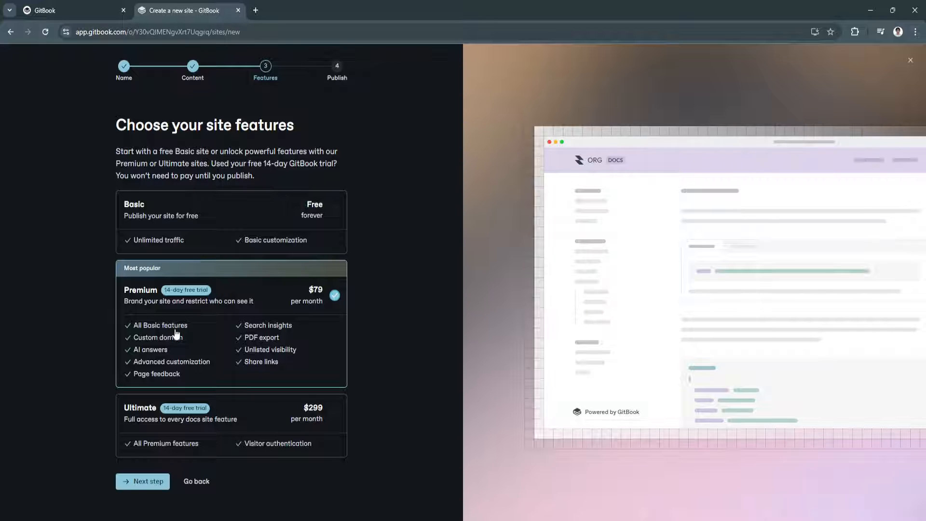
- Create the site on the free Basic plan with the Publish later option
left_click(333, 218)
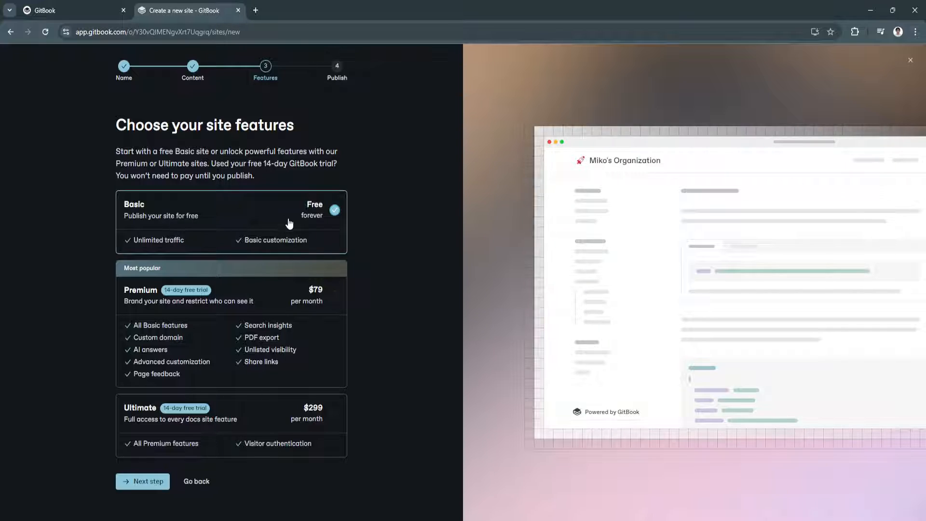
left_click(149, 481)
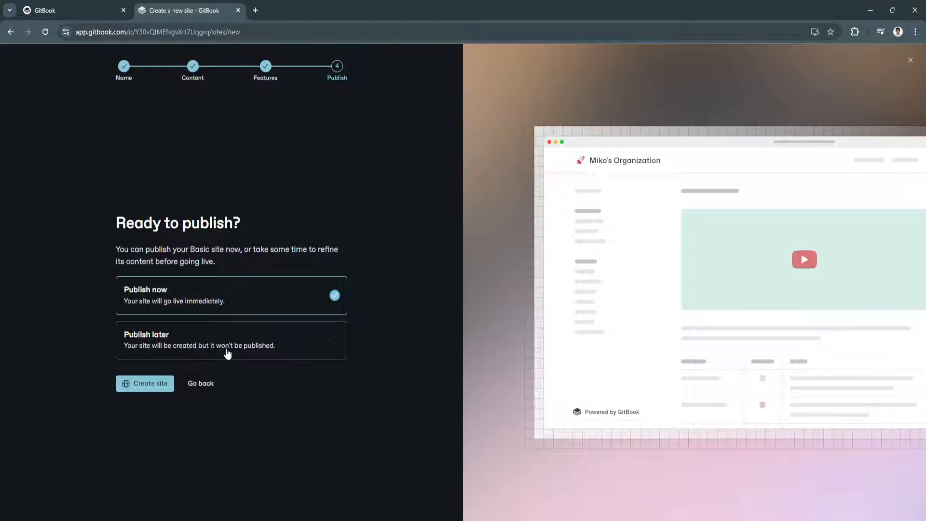
left_click(279, 334)
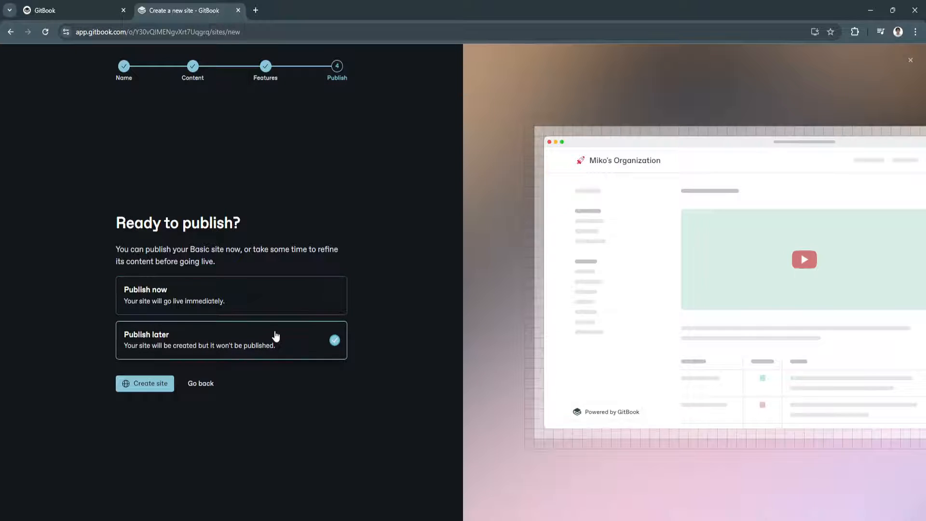
left_click(147, 383)
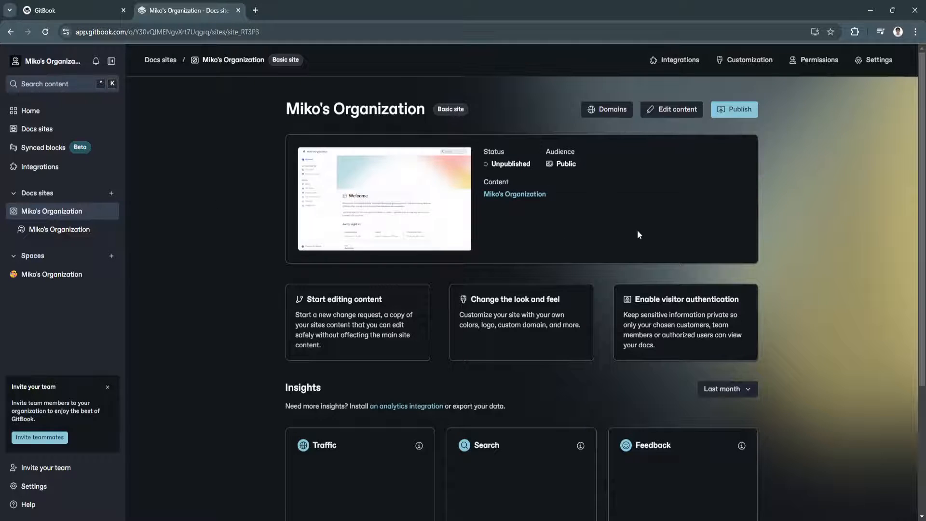
- Review the new site's overview and insights, and the publishing steps and learning resources on the home page
scroll(522, 314, "down", 4)
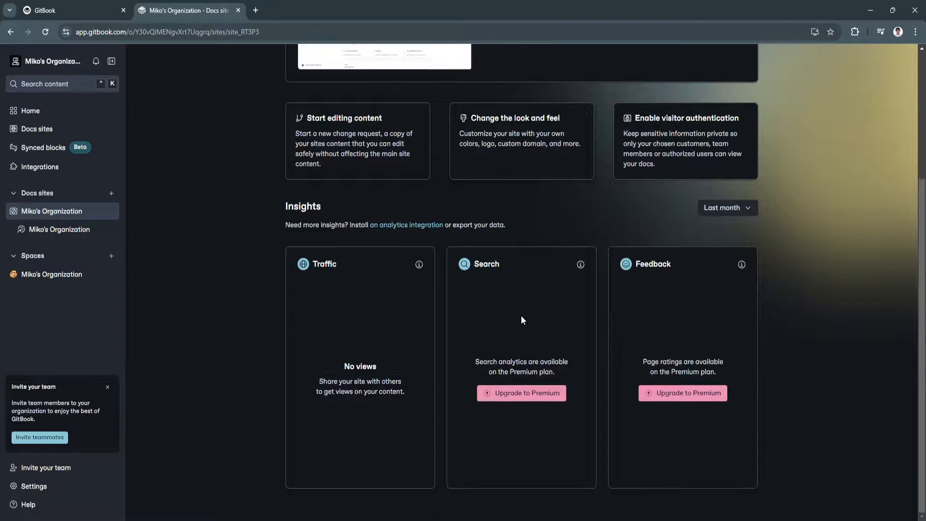
scroll(521, 315, "up", 4)
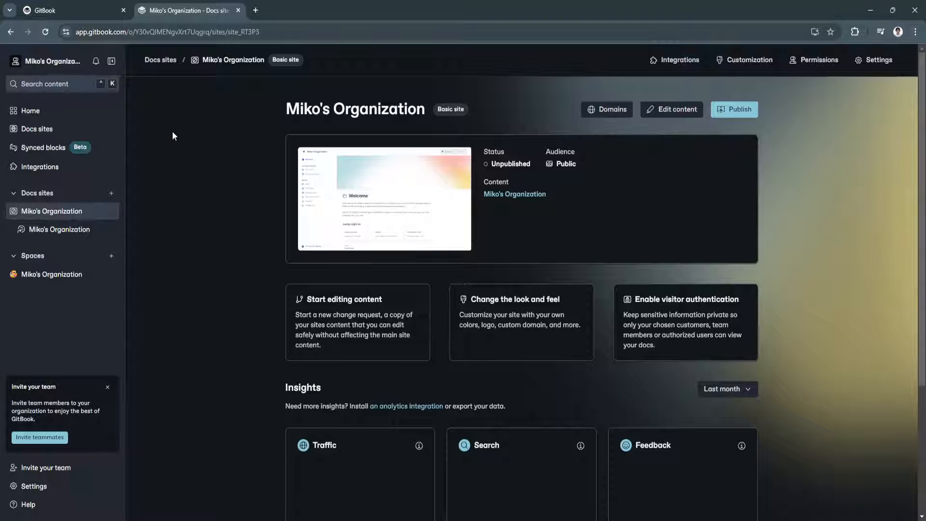
left_click(28, 111)
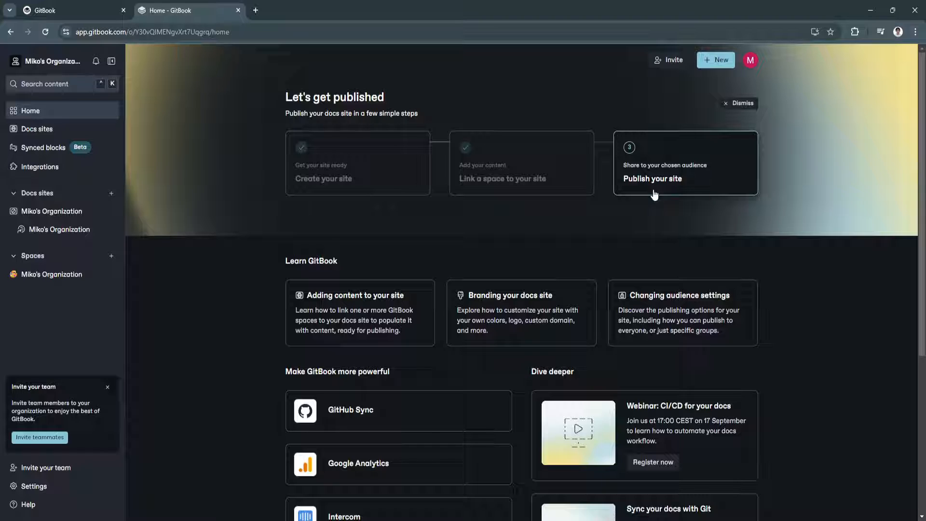
scroll(611, 226, "down", 1)
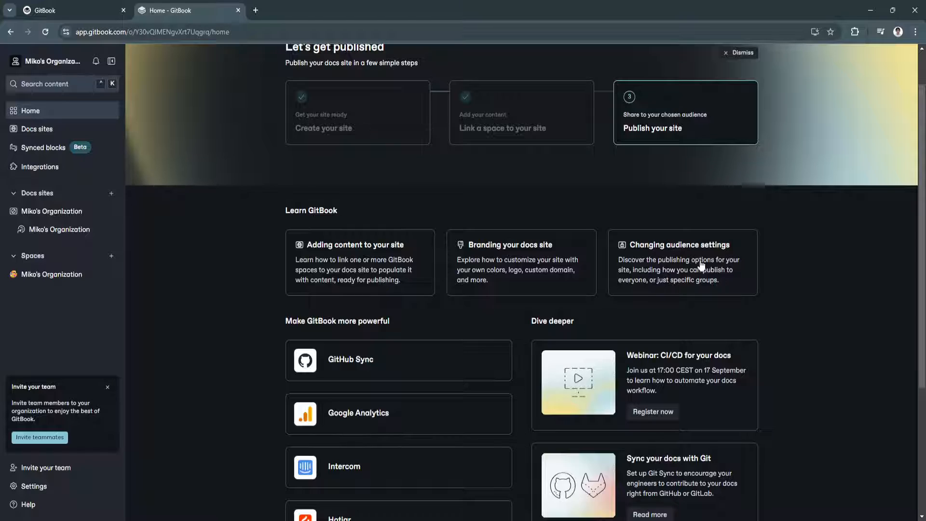
scroll(700, 270, "down", 3)
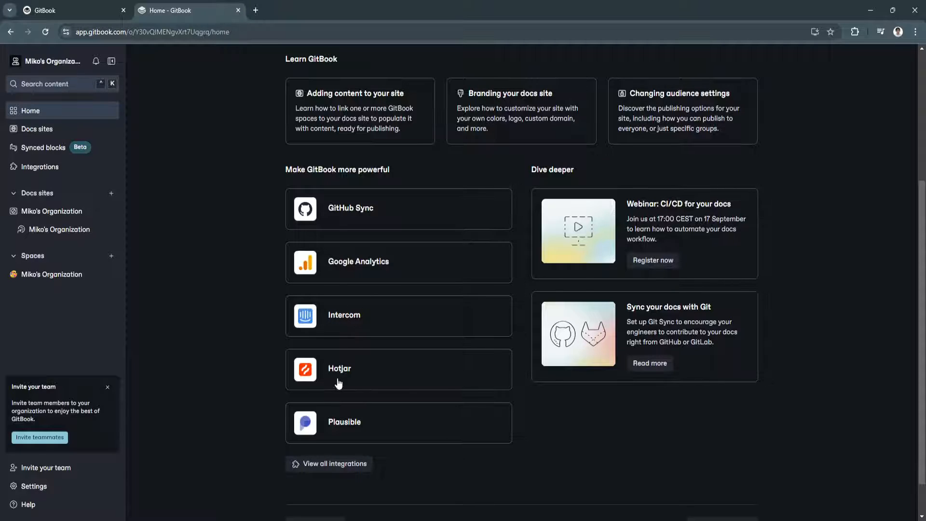
scroll(338, 383, "down", 1)
- Browse the full list of integrations available for the organization
left_click(333, 420)
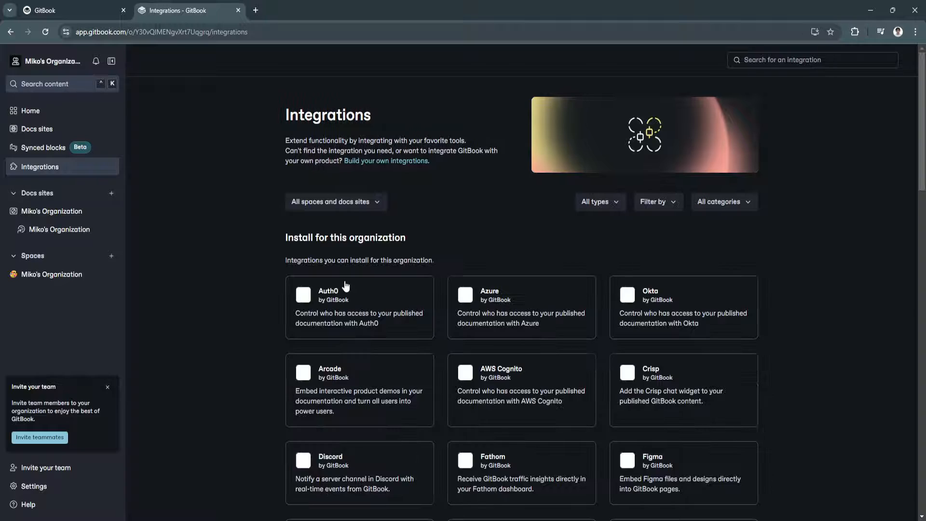
scroll(428, 314, "down", 7)
scroll(452, 323, "down", 9)
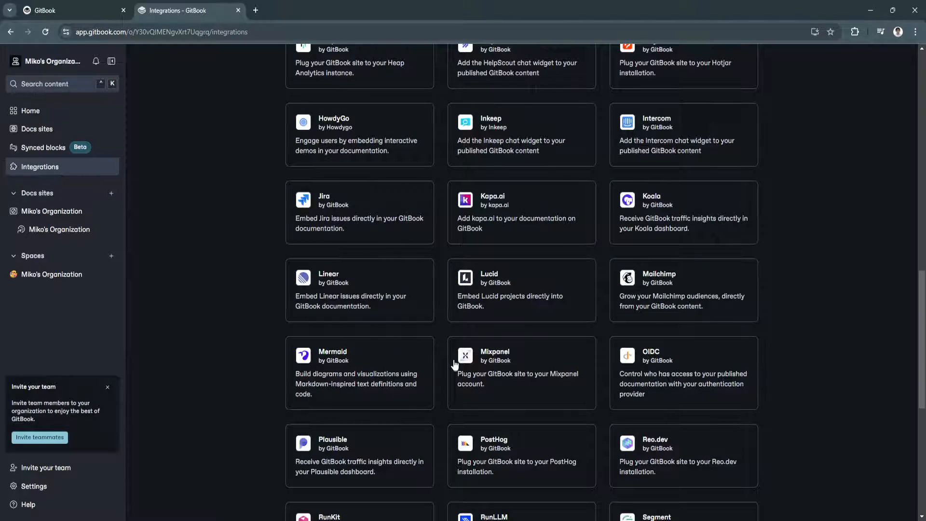
scroll(444, 379, "down", 1)
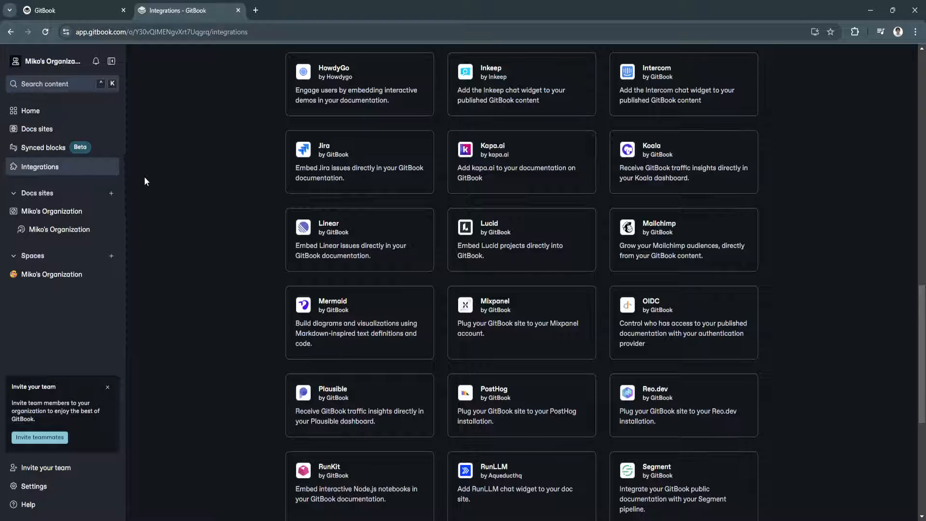
- Return to the home page and review its webinar and Git sync resources
left_click(31, 112)
scroll(538, 351, "down", 4)
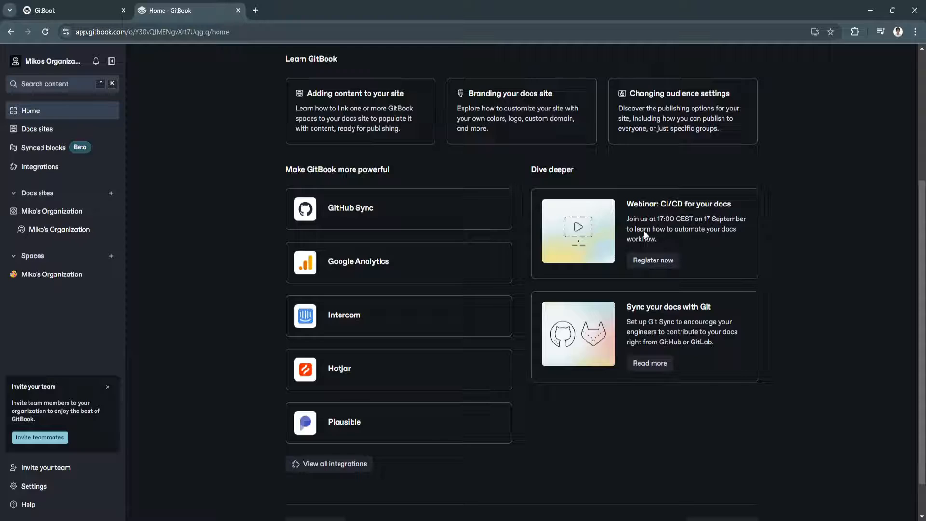
scroll(666, 339, "down", 1)
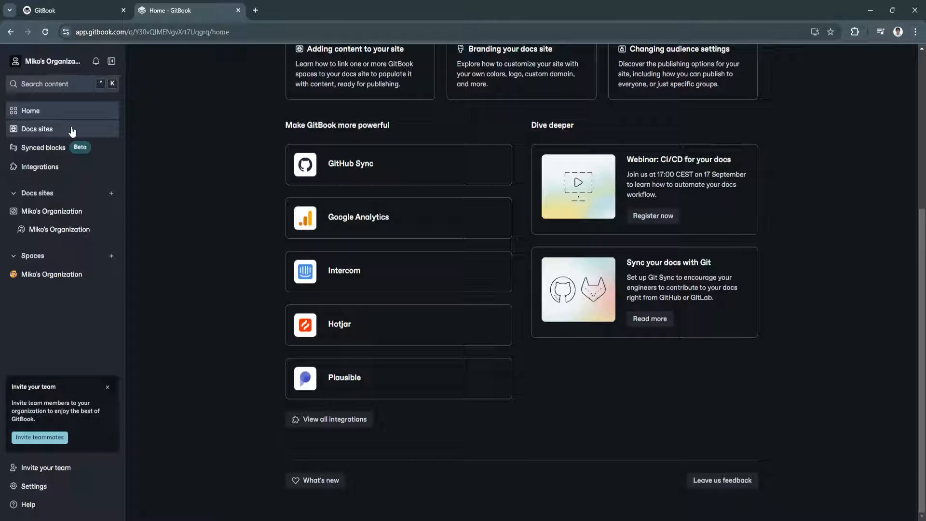
scroll(270, 271, "up", 5)
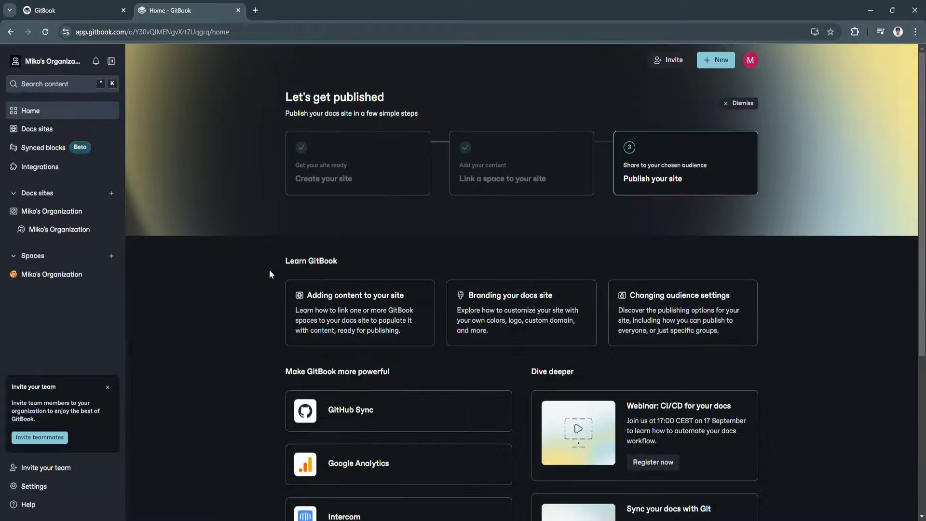
- Open the new site from the docs sites list and start customizing its appearance
left_click(65, 130)
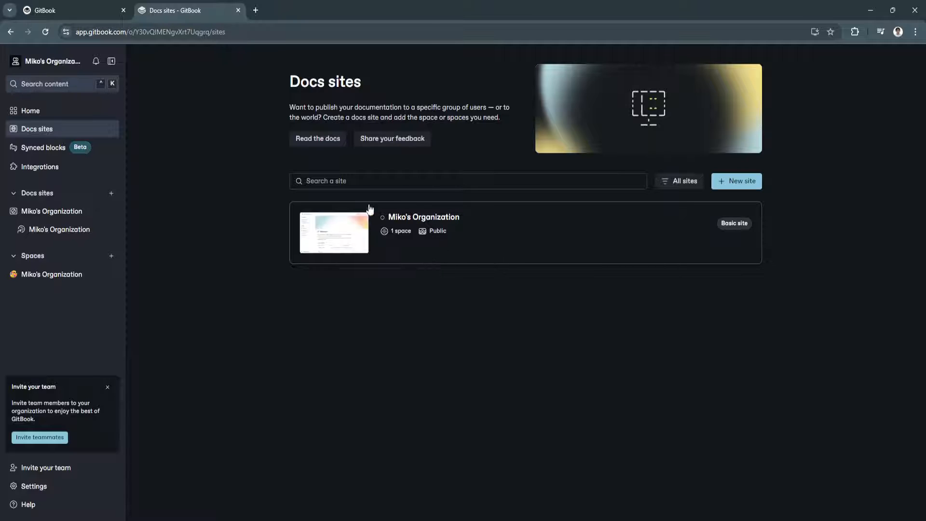
left_click(472, 233)
mouse_move(422, 172)
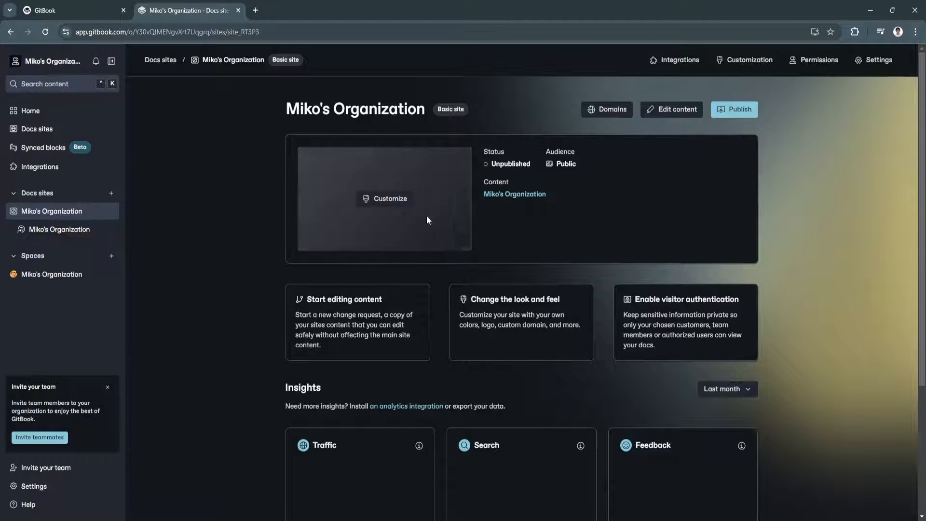
left_click(379, 198)
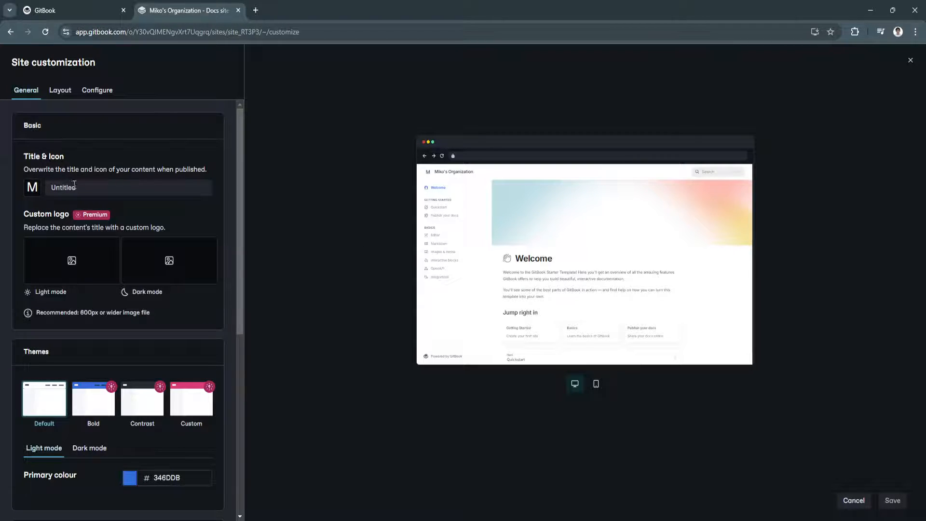
- Examine the emoji and image options for the site icon and the light-mode custom logo upload, without choosing a file
left_click(32, 190)
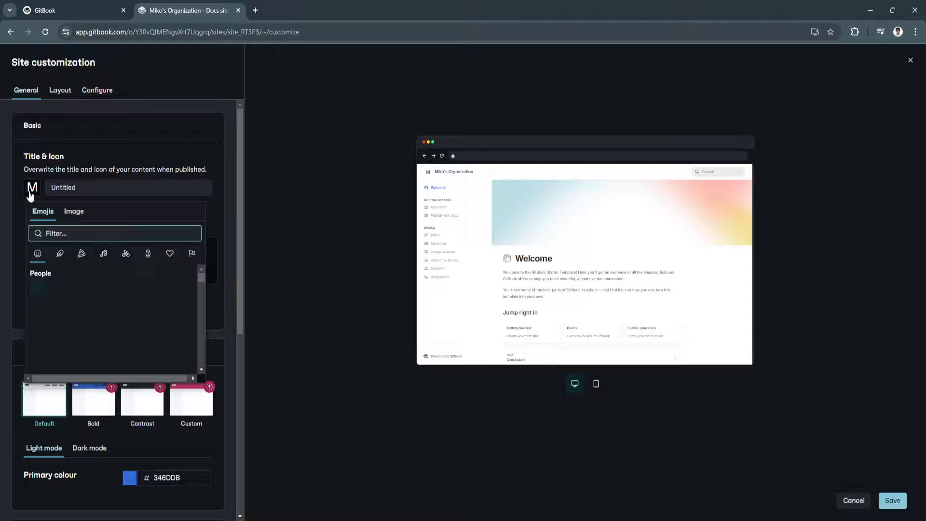
left_click(73, 212)
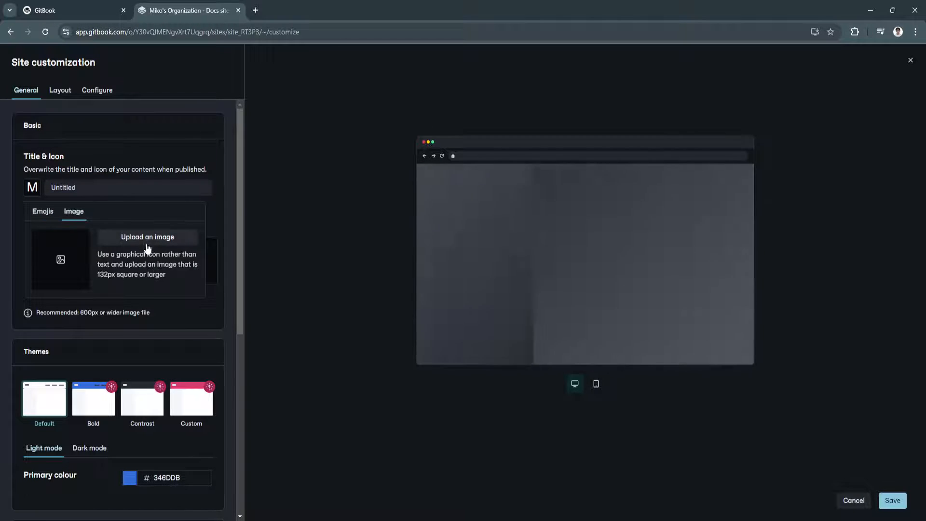
left_click(291, 195)
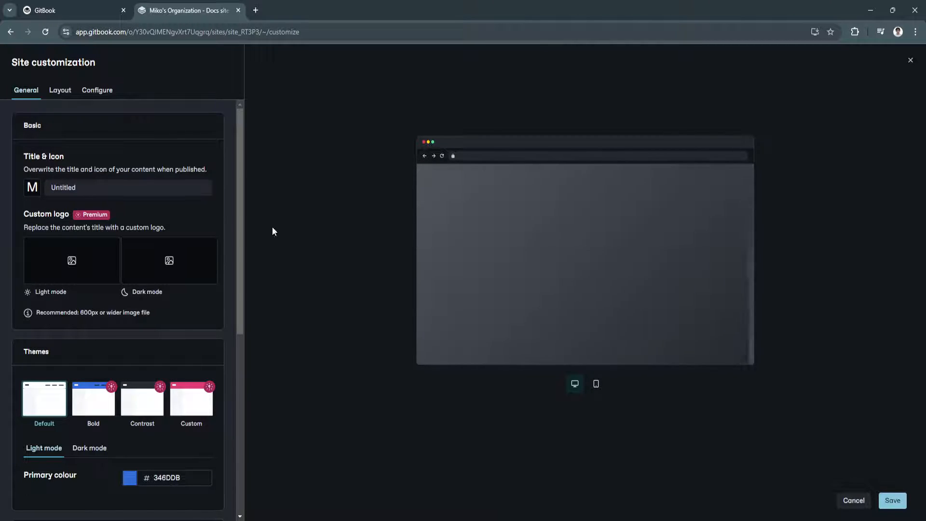
left_click(72, 271)
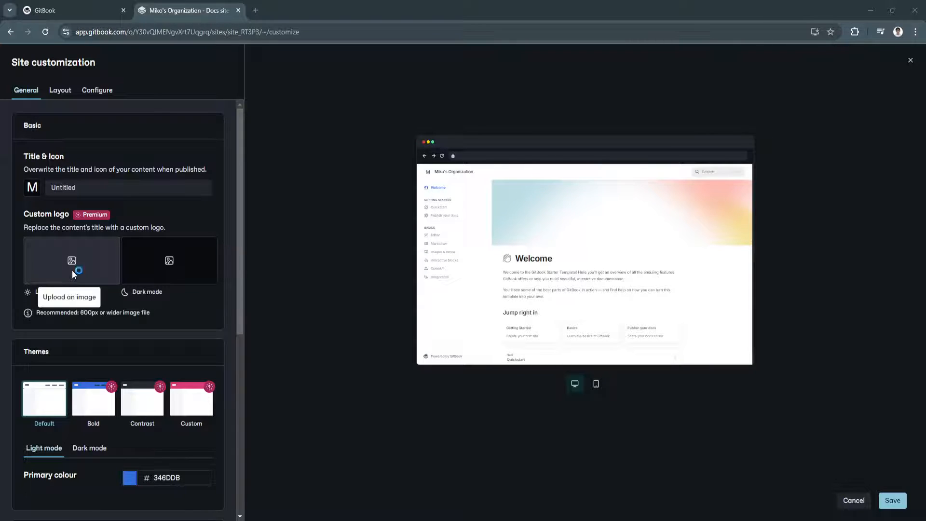
left_click(444, 8)
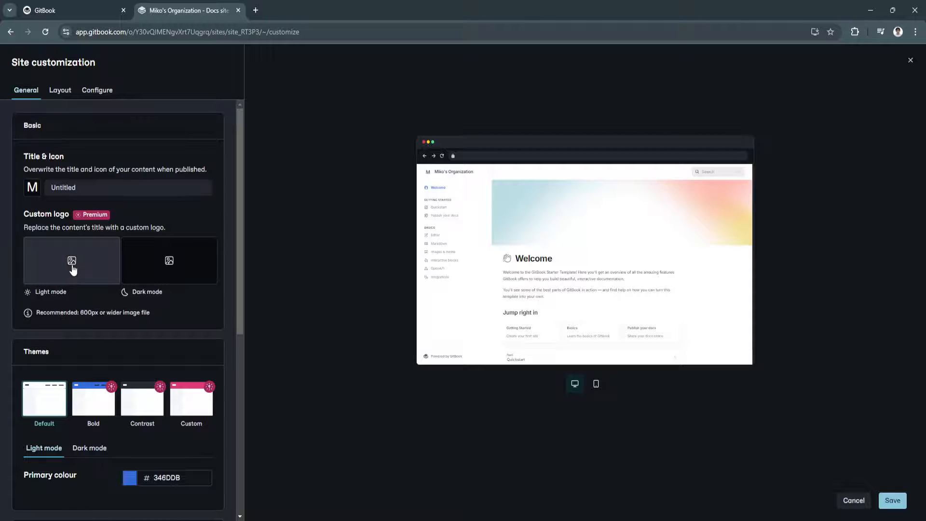
- Try the Bold theme on the site preview and set the theme to Contrast
scroll(208, 352, "down", 2)
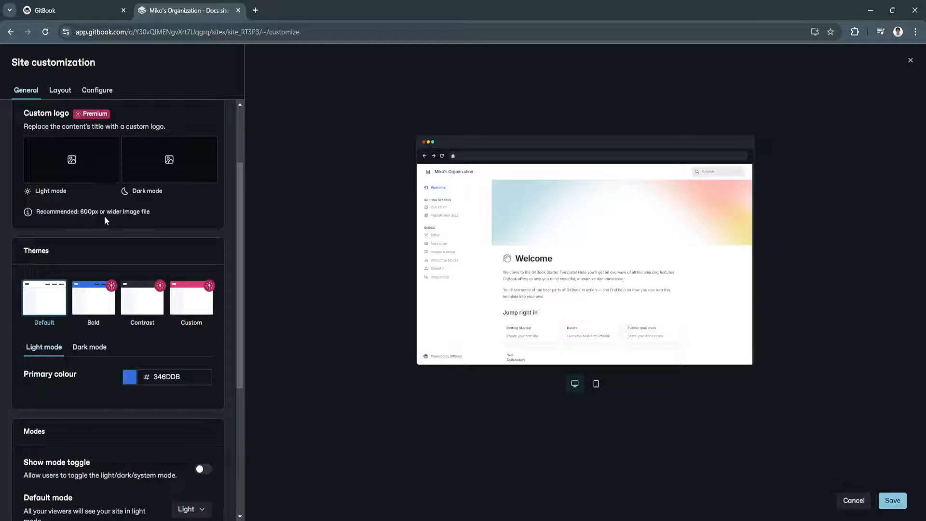
scroll(156, 211, "down", 1)
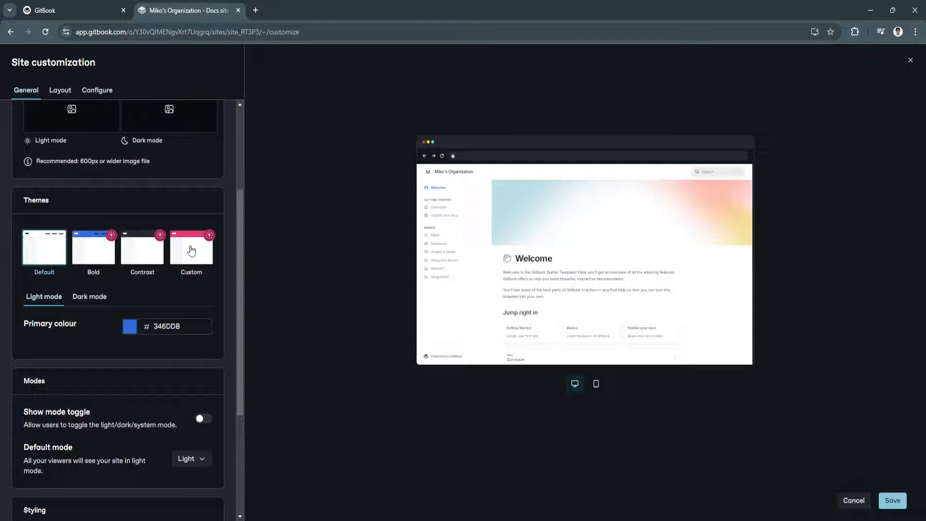
left_click(90, 254)
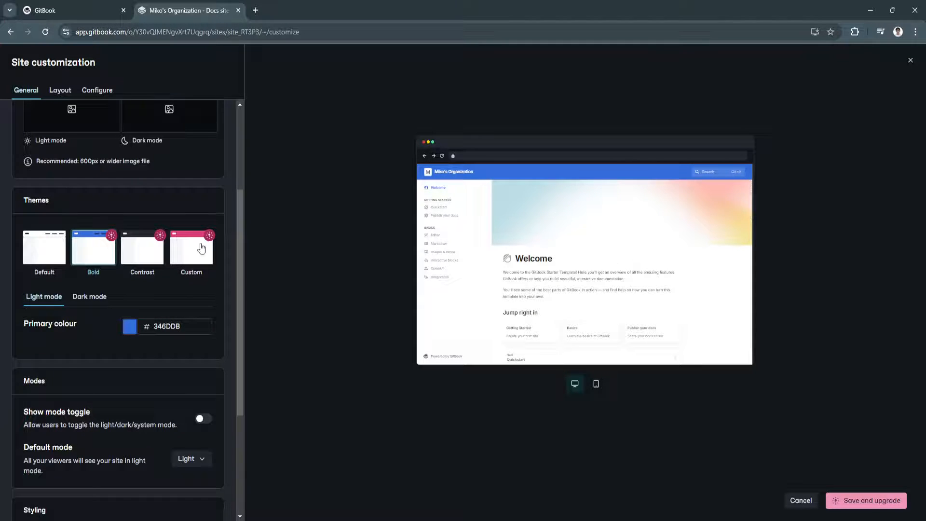
left_click(150, 248)
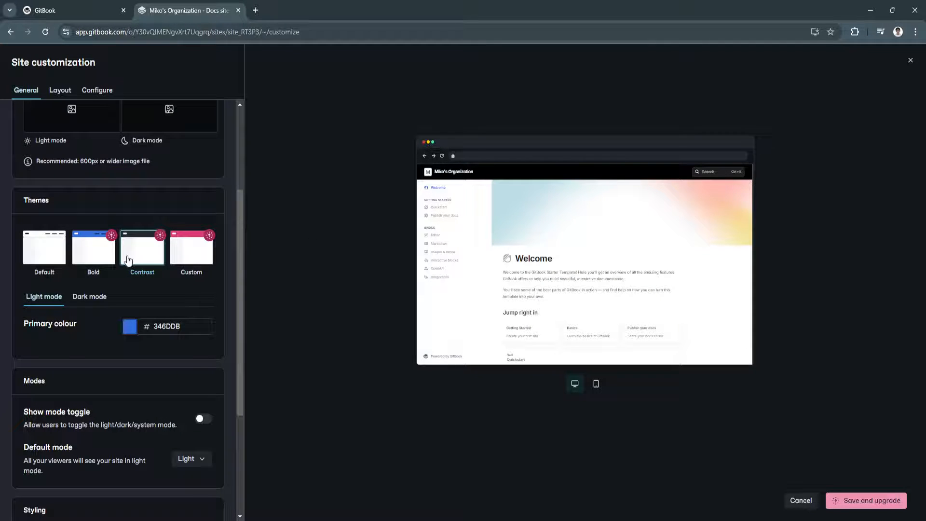
- Switch the theme settings to dark mode to preview the Contrast theme's dark version
scroll(120, 260, "down", 1)
left_click(84, 246)
left_click(40, 246)
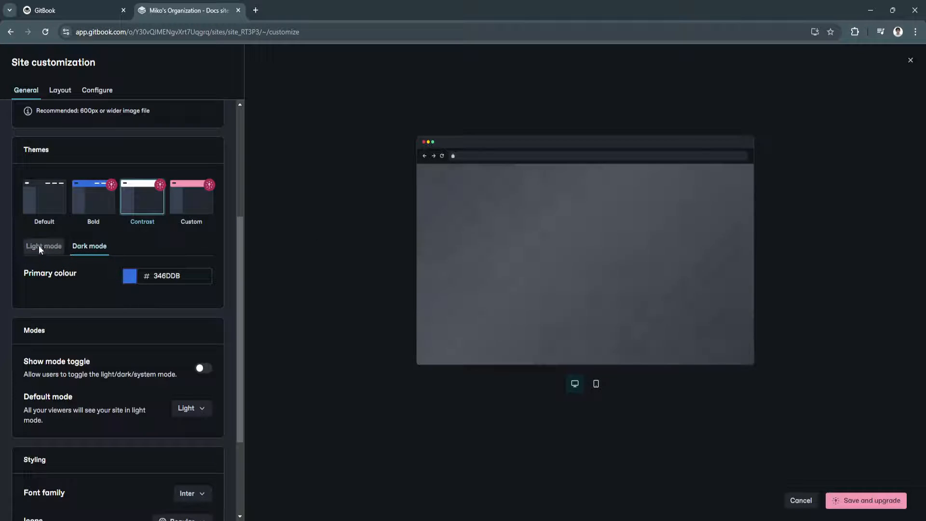
left_click(89, 246)
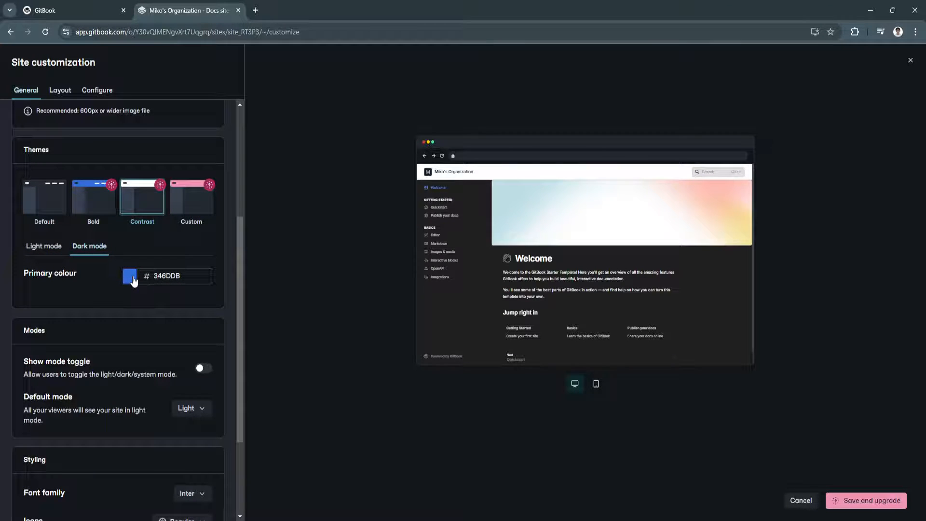
- Review the mode and styling settings, including the font family choices, without changing the font
scroll(133, 281, "down", 3)
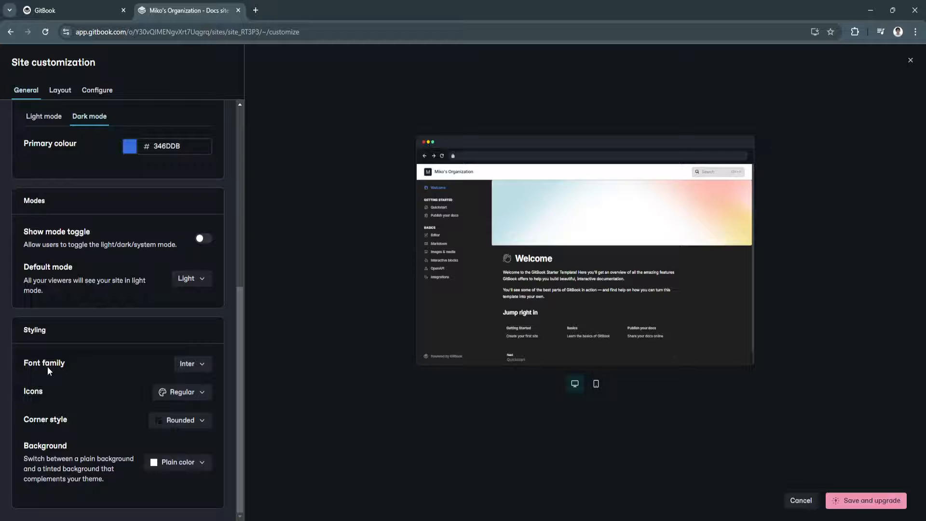
left_click(193, 363)
left_click(201, 366)
scroll(117, 420, "up", 7)
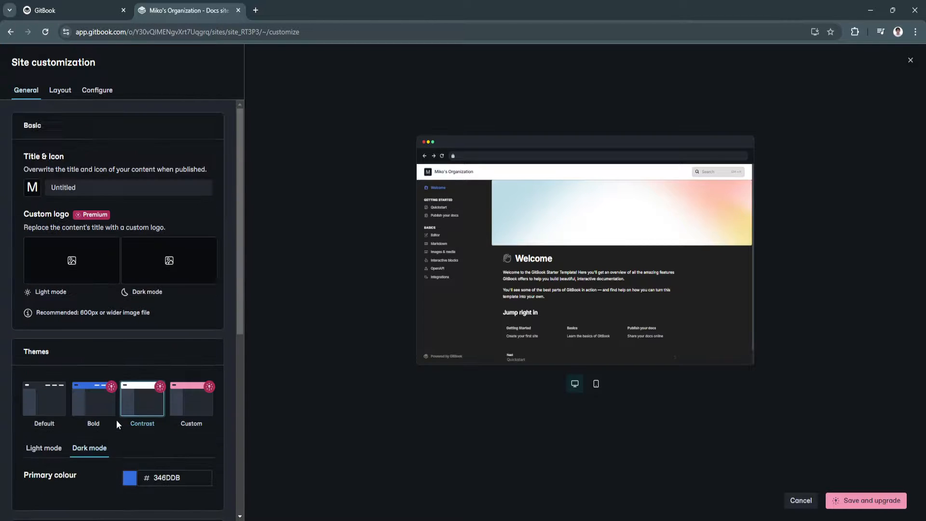
- Turn the site header off in the layout settings to compare the preview, and turn it back on
left_click(59, 92)
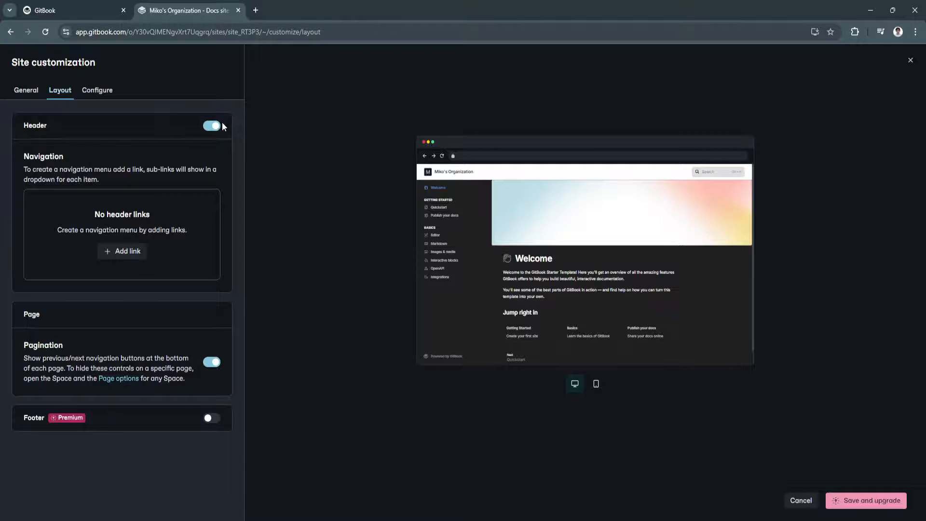
left_click(210, 126)
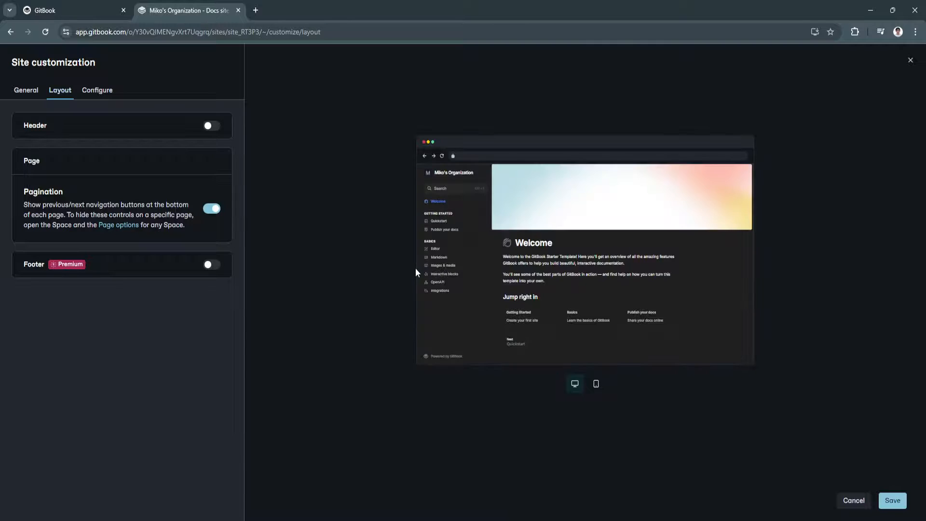
left_click(210, 127)
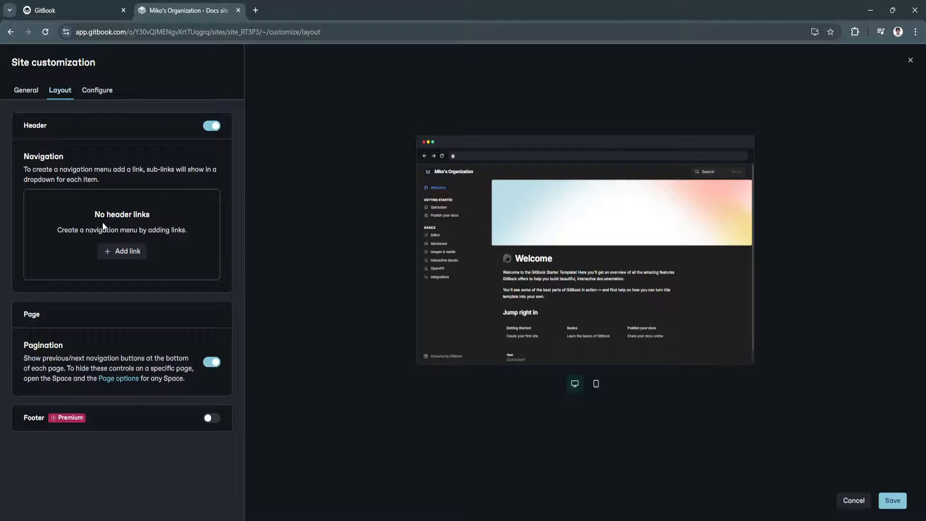
- Examine the title, link and style options for a header navigation link, without adding one
left_click(124, 251)
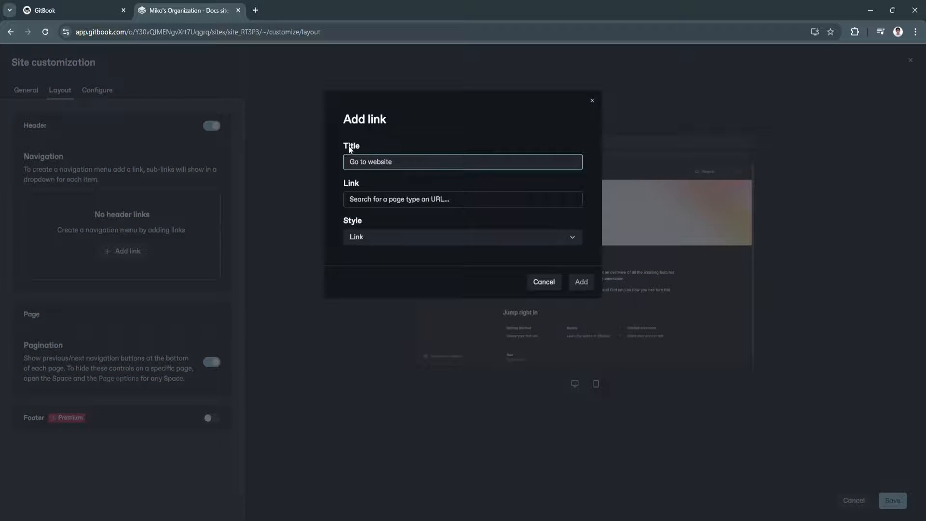
left_click(407, 201)
left_click(592, 101)
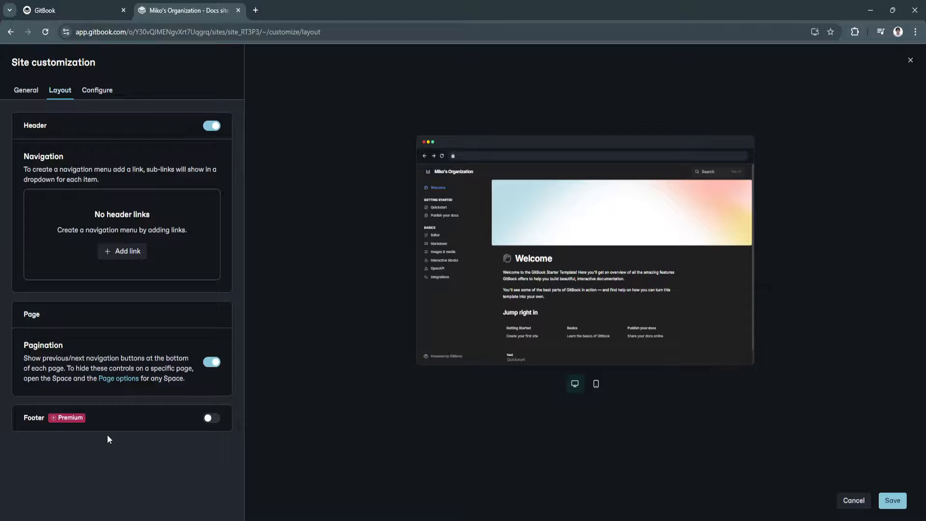
- Review the interface language choices and the privacy policy URL setting, and preview the site in mobile view
left_click(99, 91)
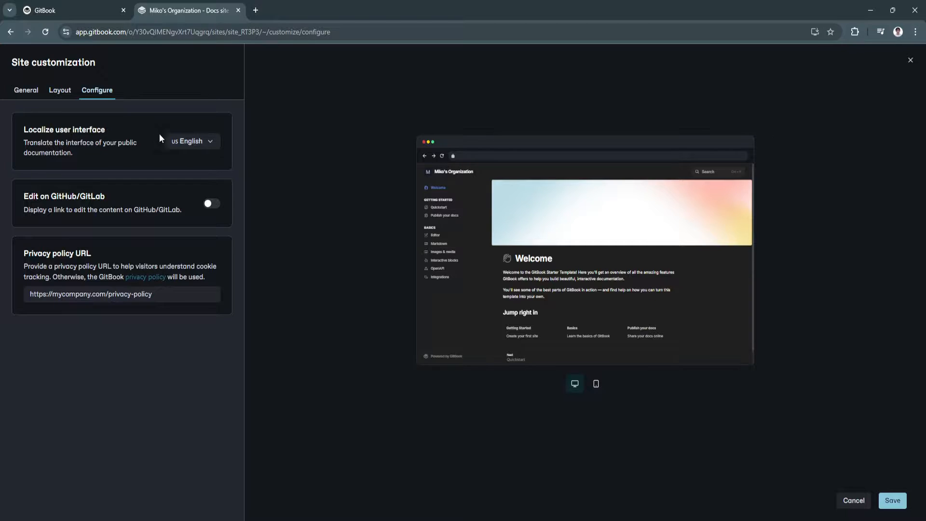
left_click(203, 141)
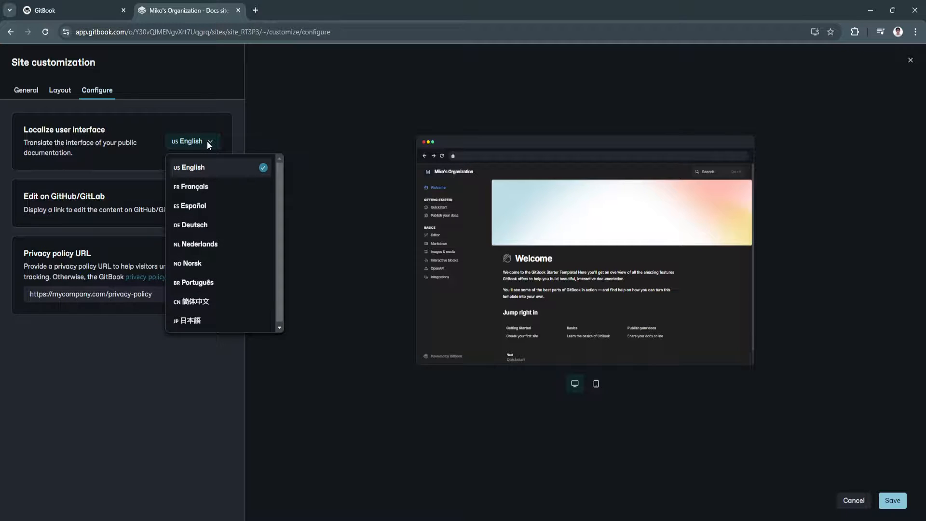
left_click(207, 141)
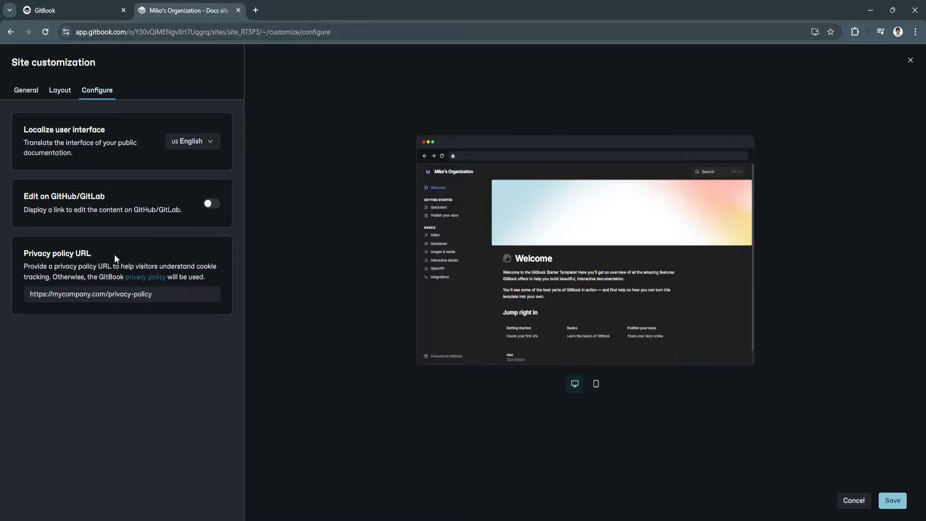
left_click(155, 295)
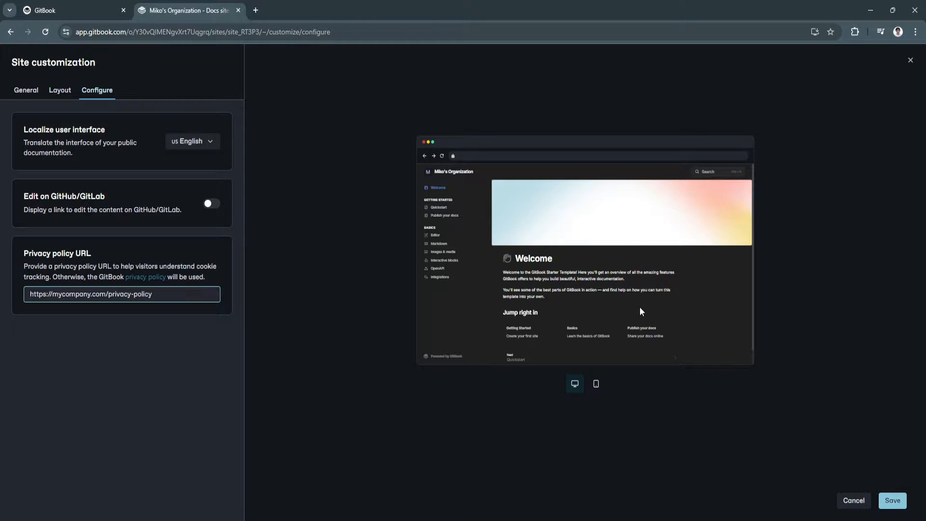
left_click(596, 384)
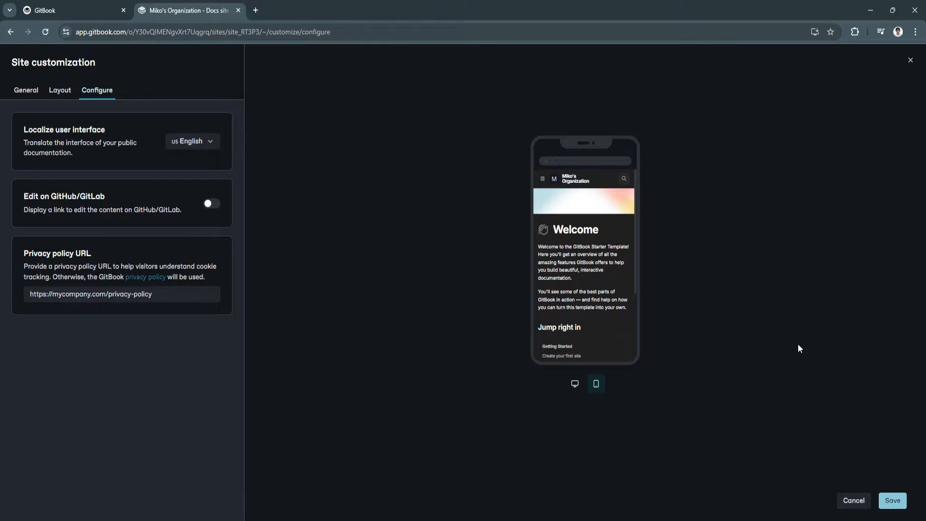
- Try to save the site customization, and leave the customization page without keeping the unsaved changes
left_click(892, 502)
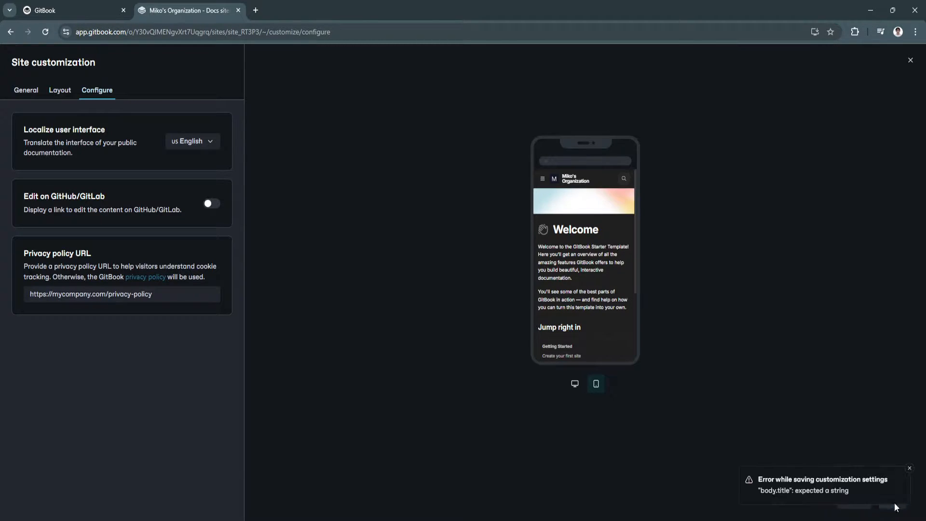
left_click(910, 60)
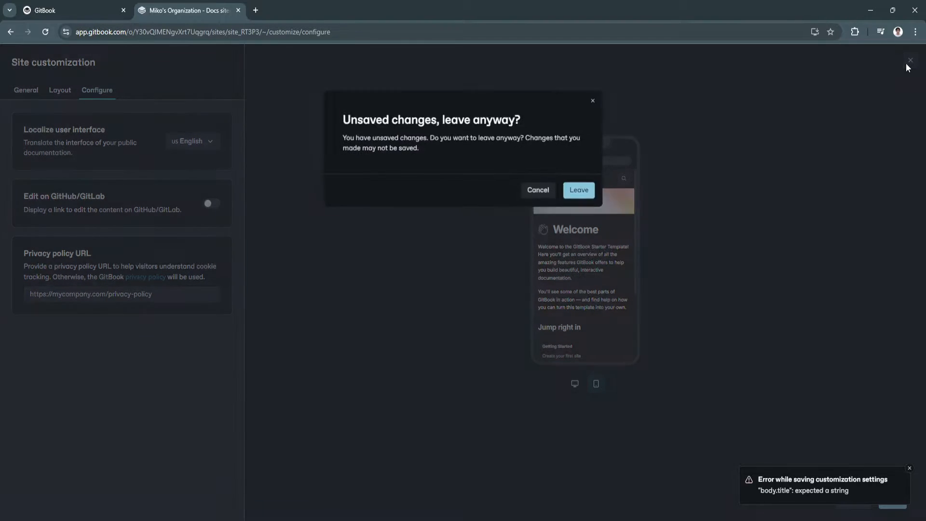
left_click(578, 189)
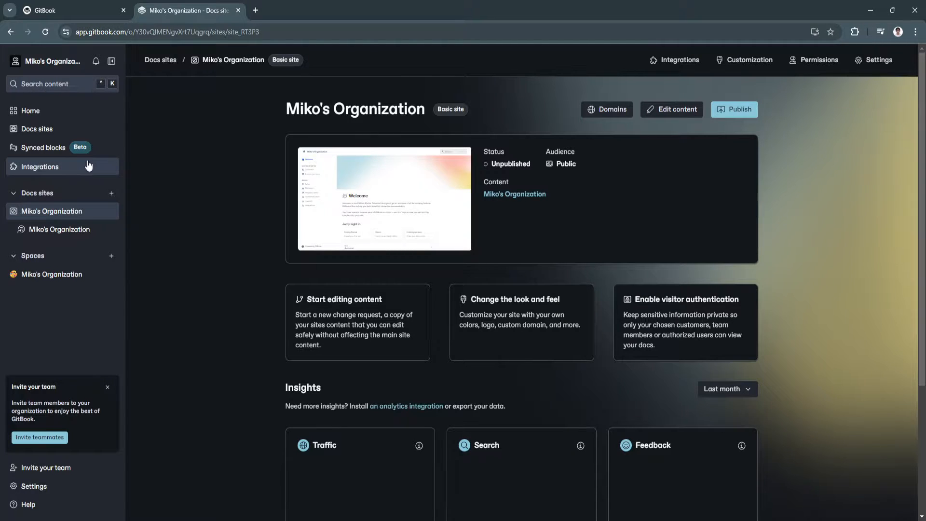
- View the Synced blocks page and the docs site's linked space, dismissing the synced blocks announcement
left_click(73, 154)
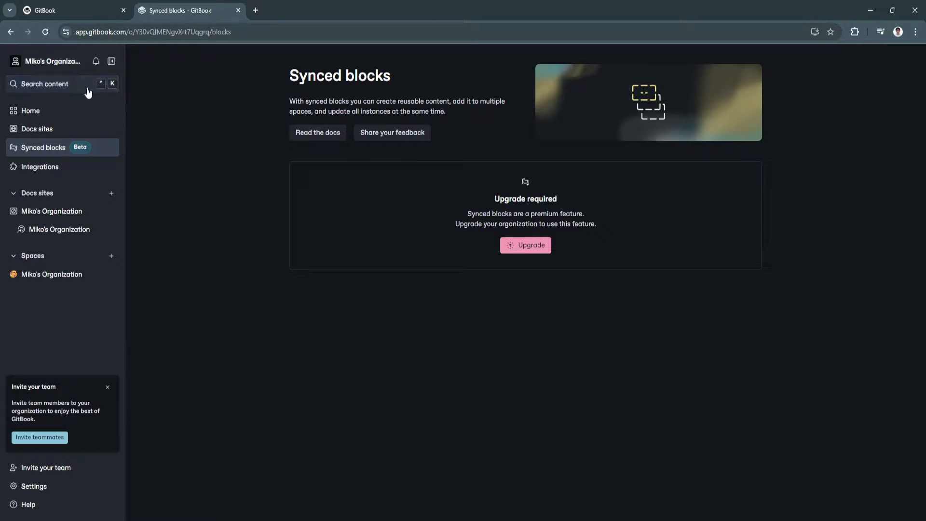
left_click(62, 212)
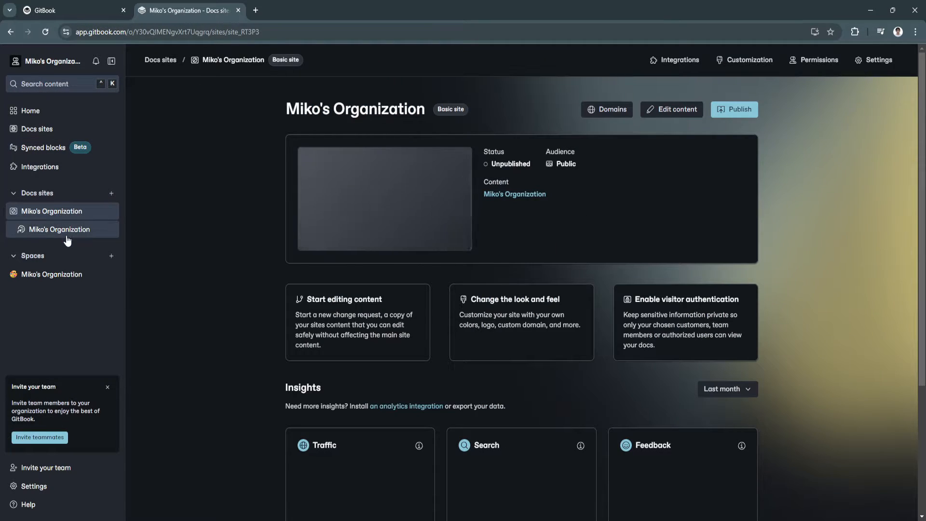
left_click(60, 230)
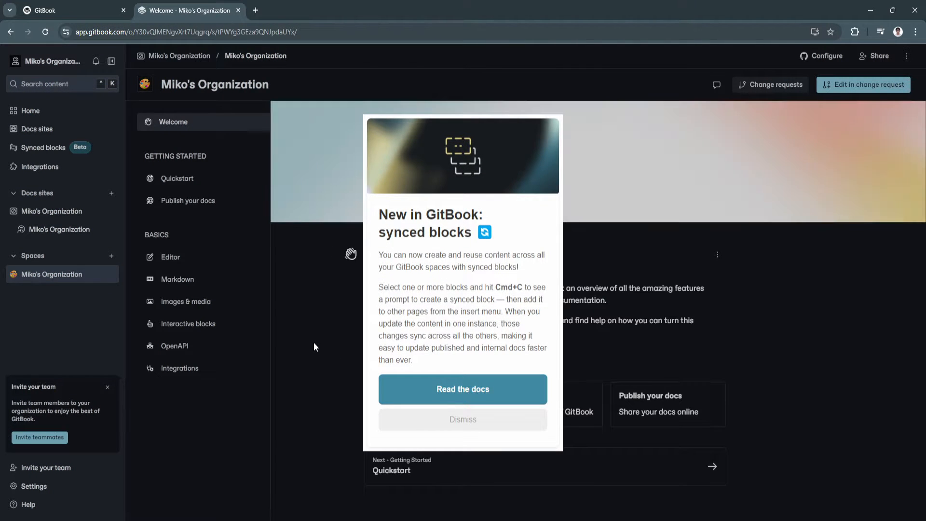
left_click(422, 416)
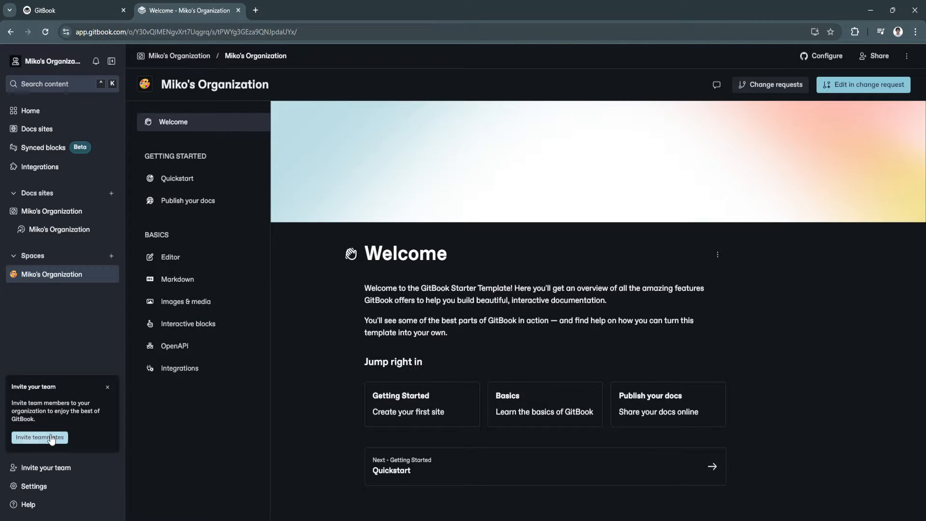
- Open the teammate invitation form and examine the available member roles, without changing the Editor role
left_click(39, 437)
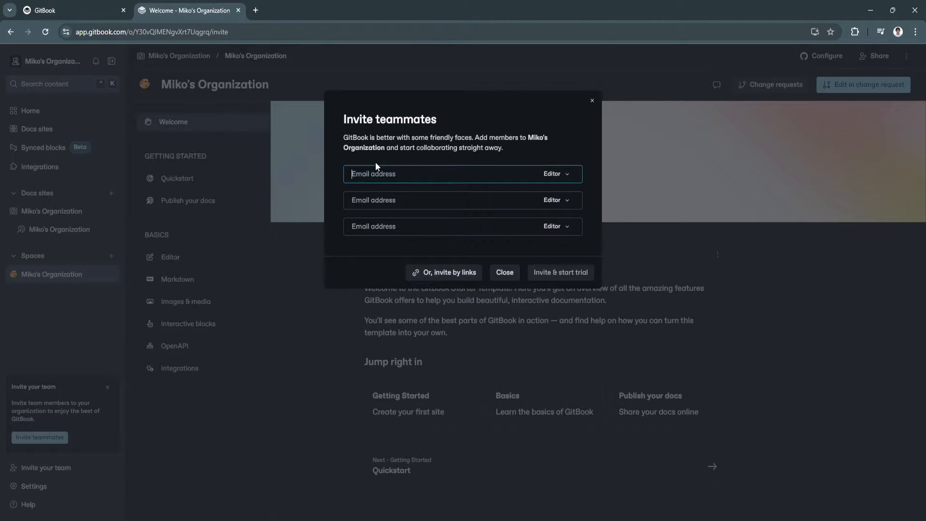
left_click(567, 174)
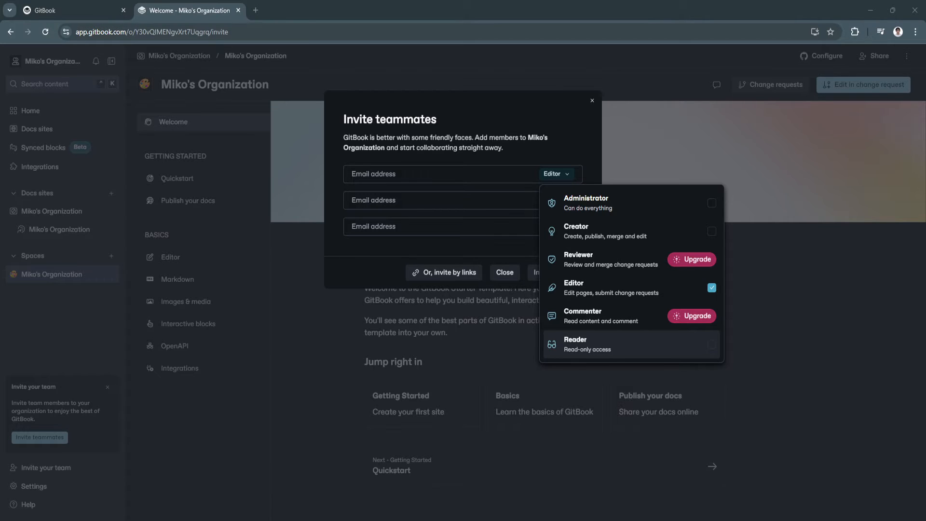
left_click(179, 404)
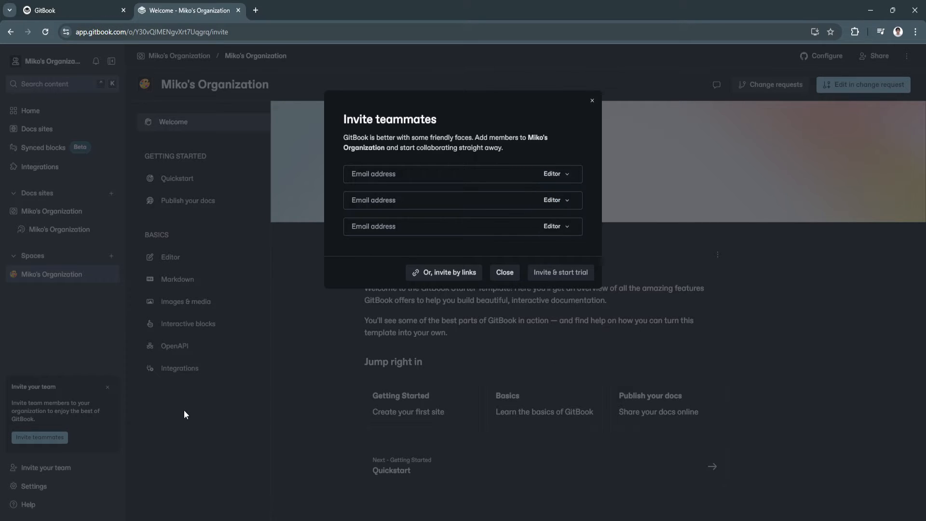
- Copy the private invite link with the Editor role, close the invitation, and return to the organization's home page
left_click(436, 276)
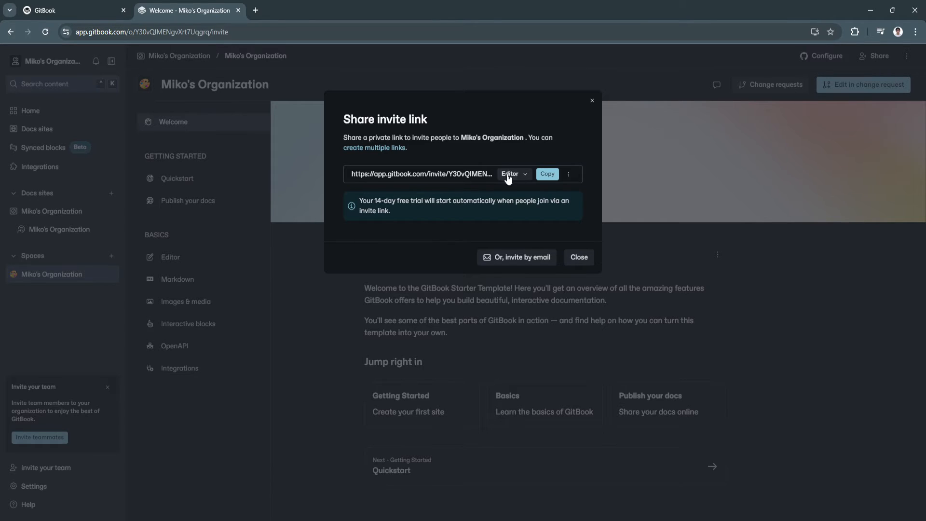
left_click(548, 175)
left_click(592, 101)
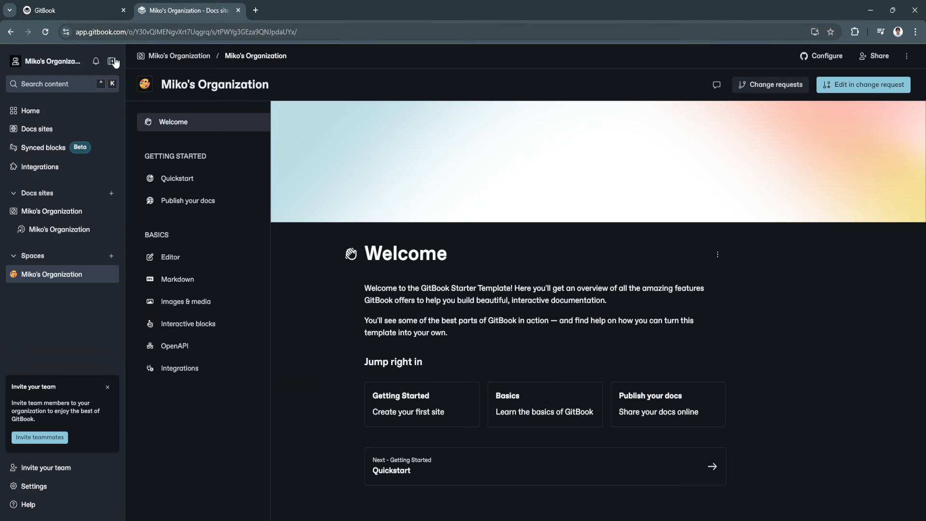
left_click(42, 109)
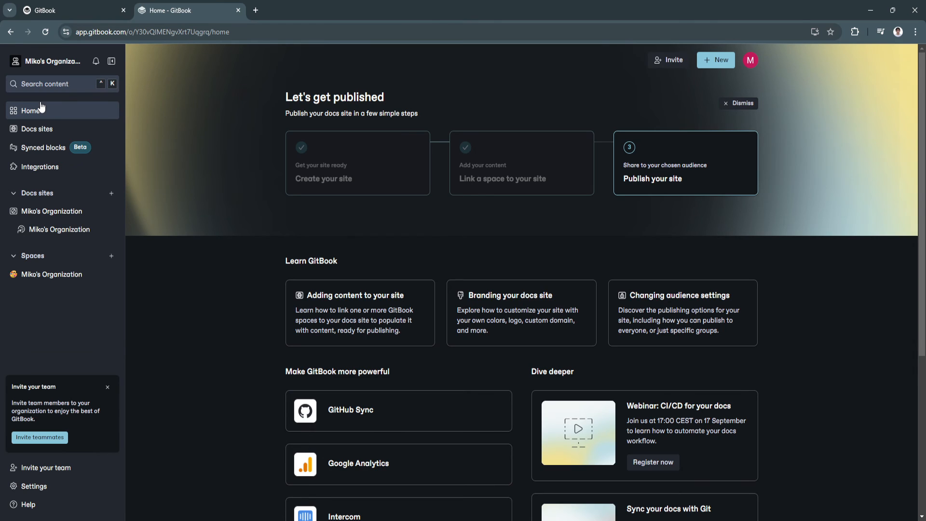